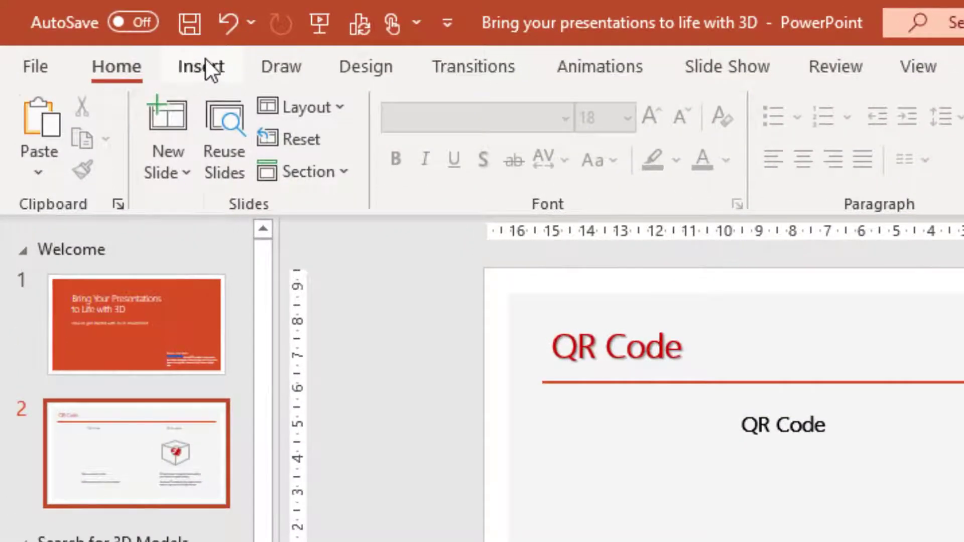
Step: Add the QR4Office add-in to the presentation from My Add-ins on the Insert ribbon
click(206, 60)
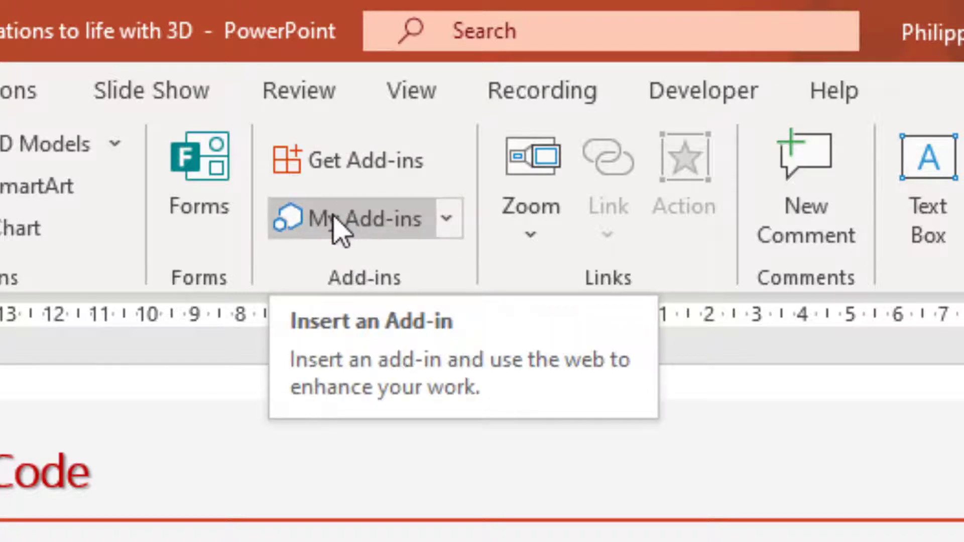
click(337, 228)
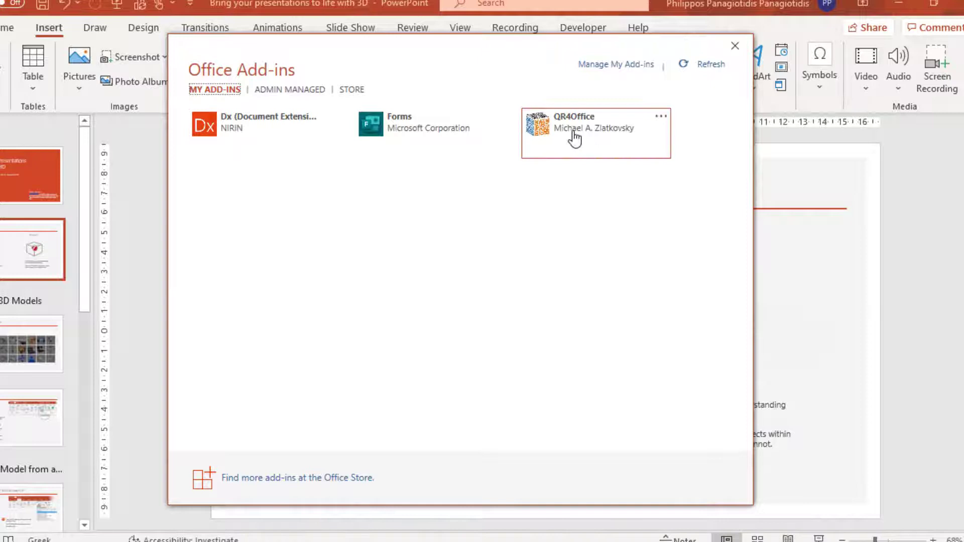
click(574, 136)
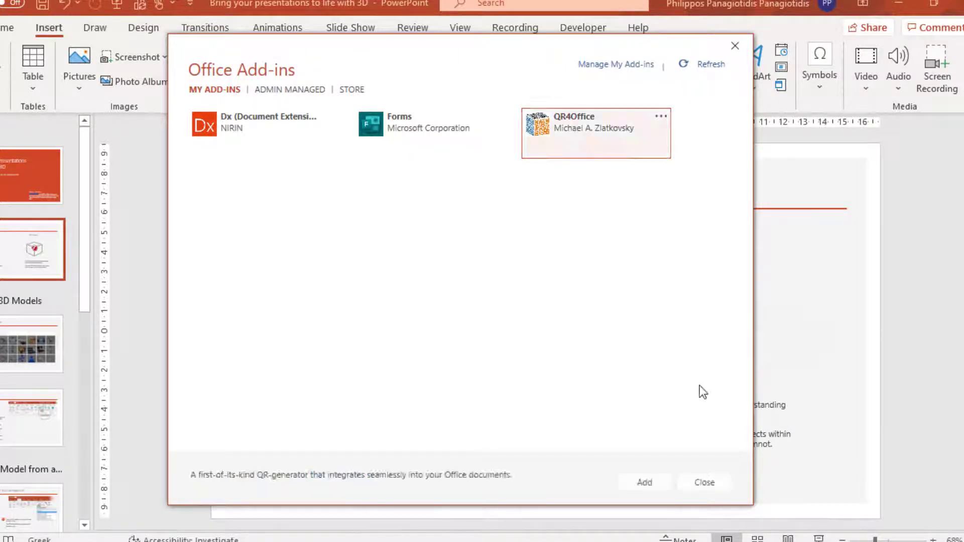
click(646, 491)
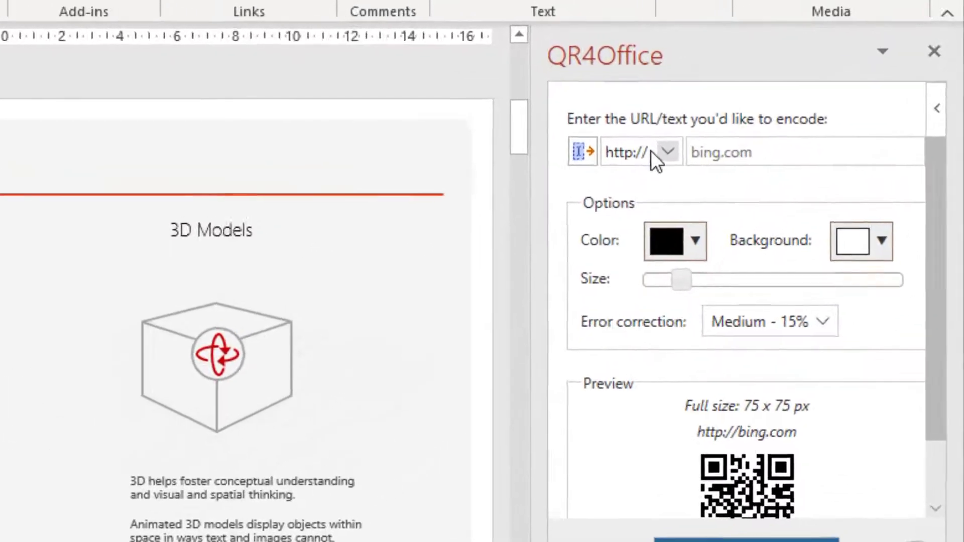
click(651, 151)
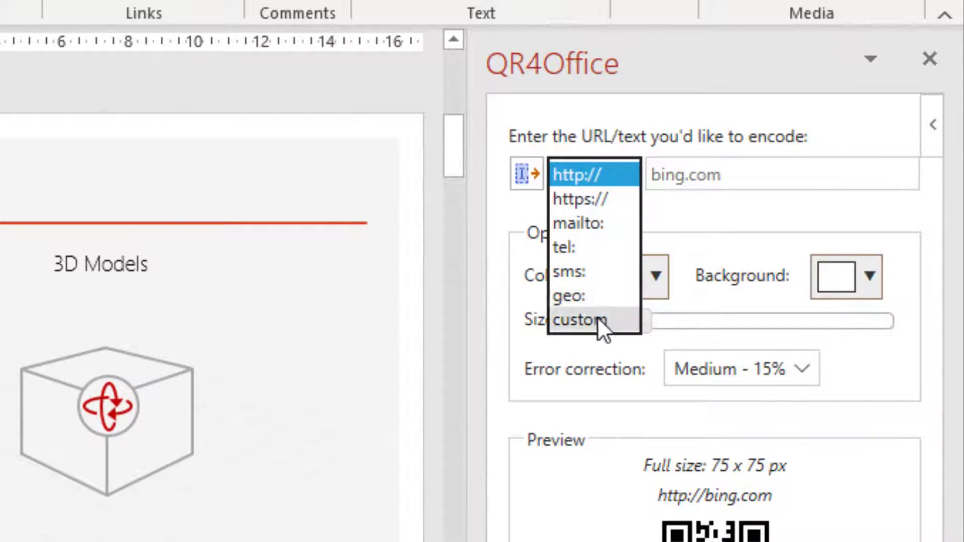
click(700, 178)
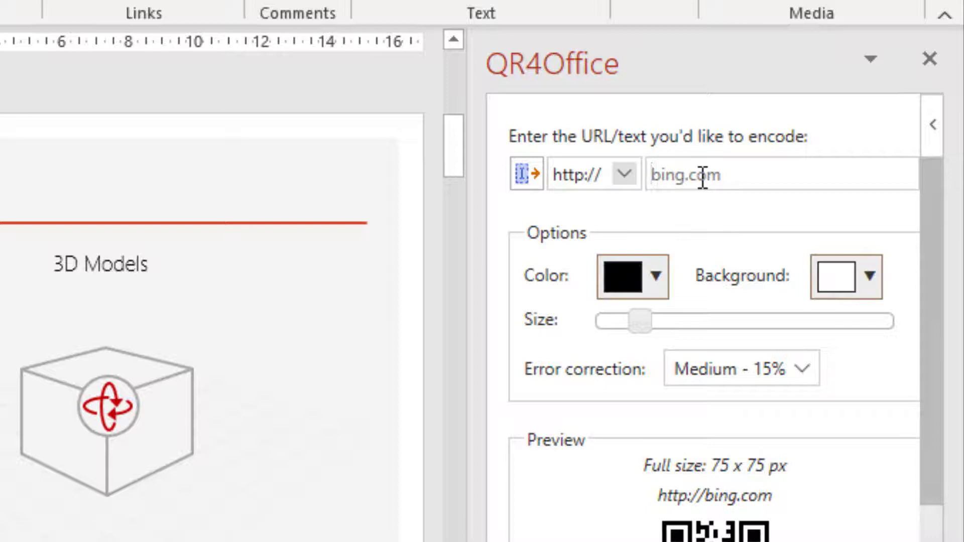
text(ww)
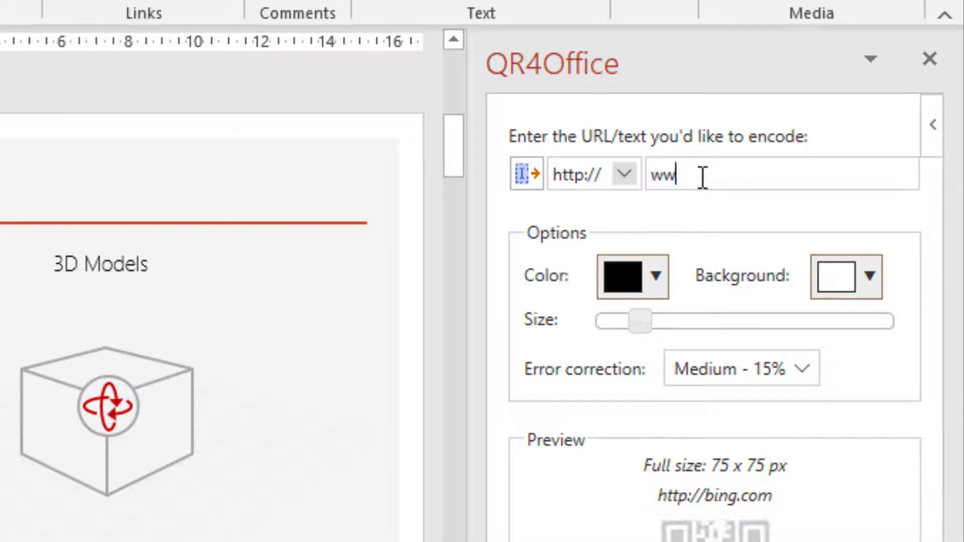
text(w.yout)
text(ube.)
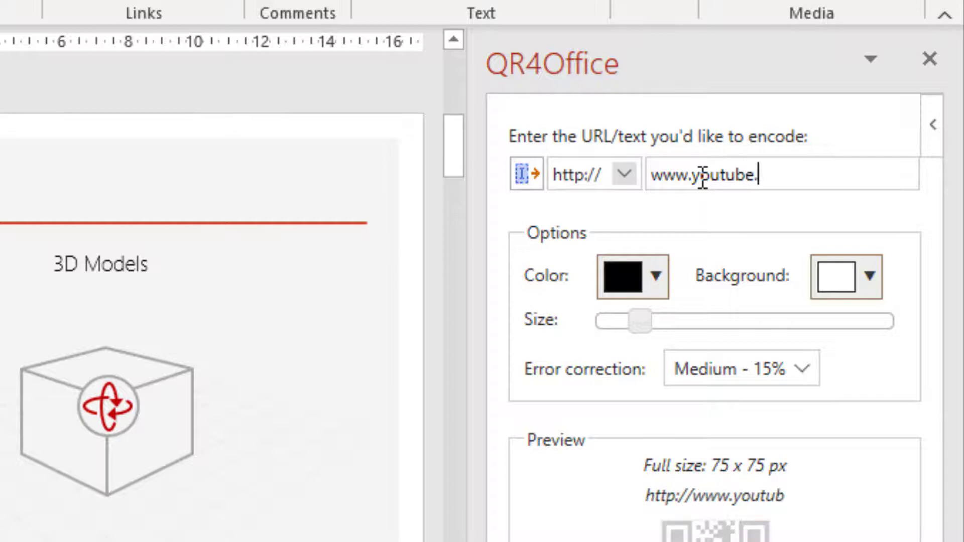
text(com/user.)
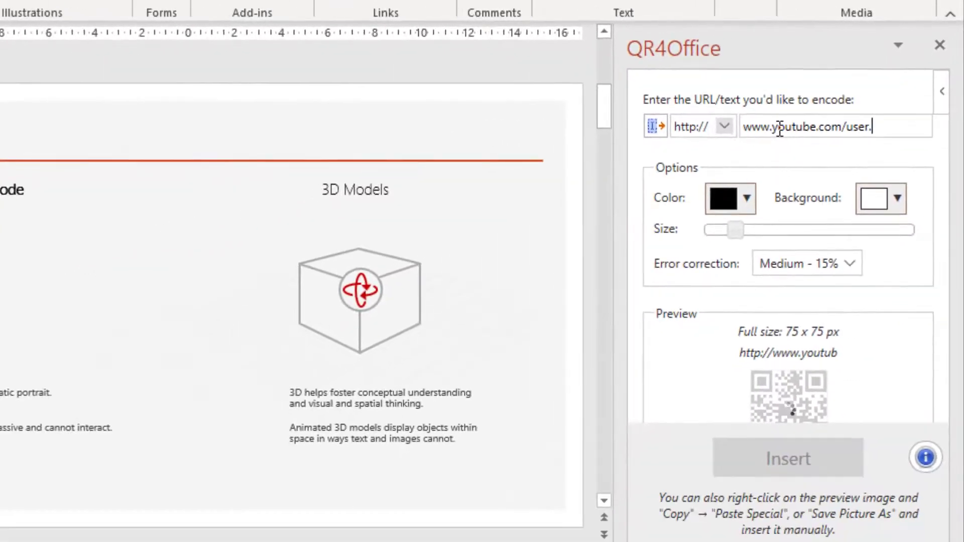
key(BackSpace)
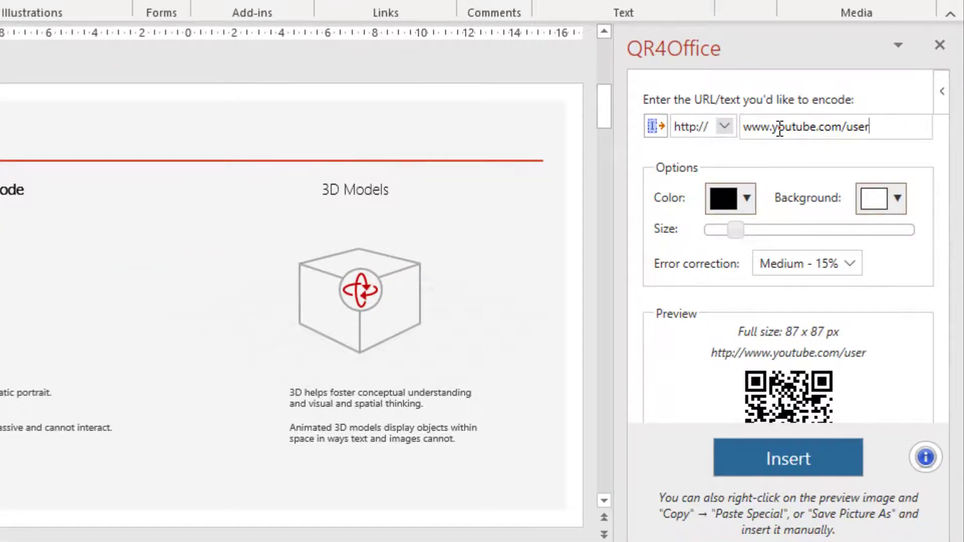
text(/)
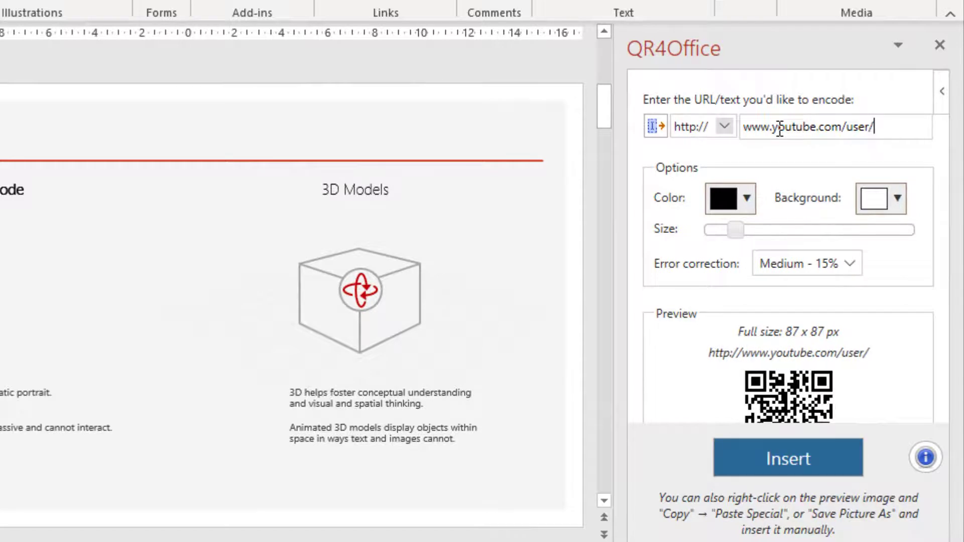
text(phili)
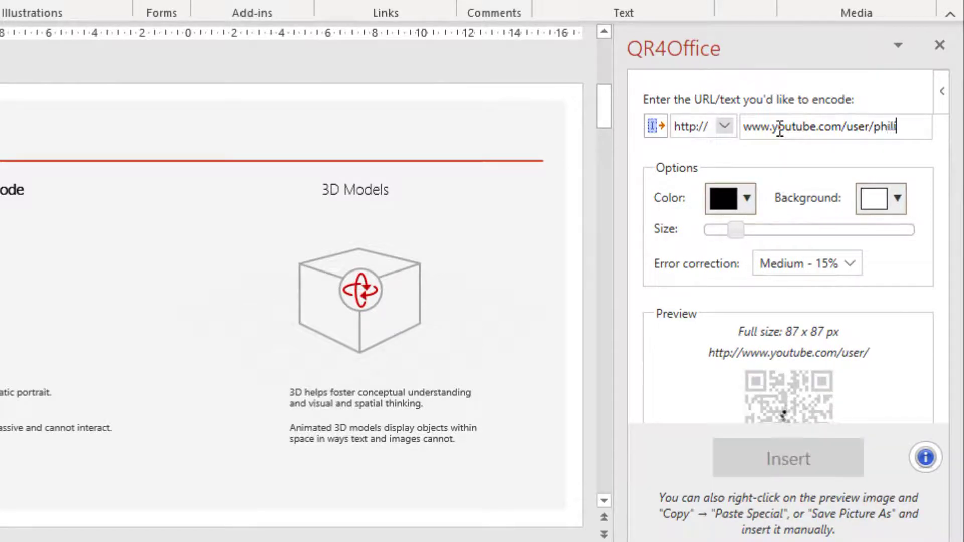
text(ppospan)
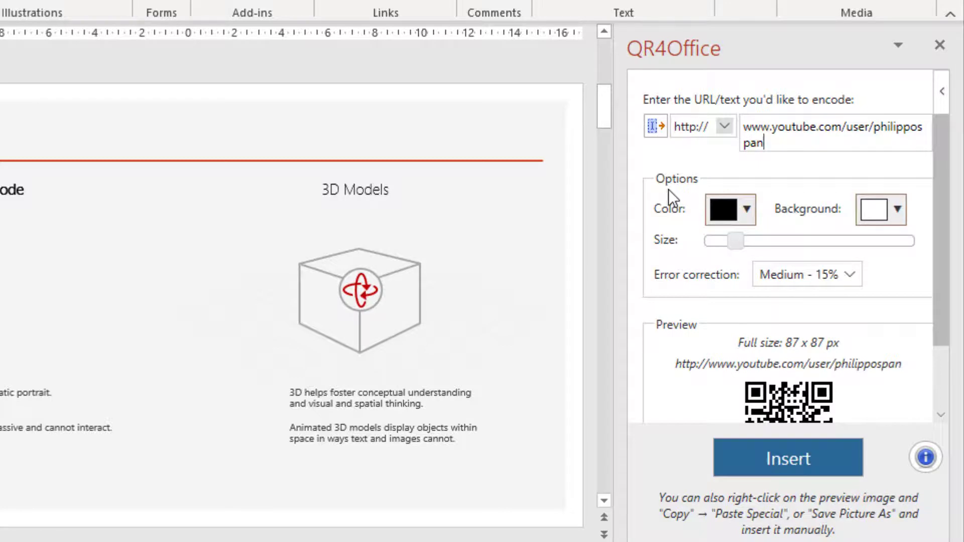
Step: Make the QR code dark red on a yellow background
click(752, 212)
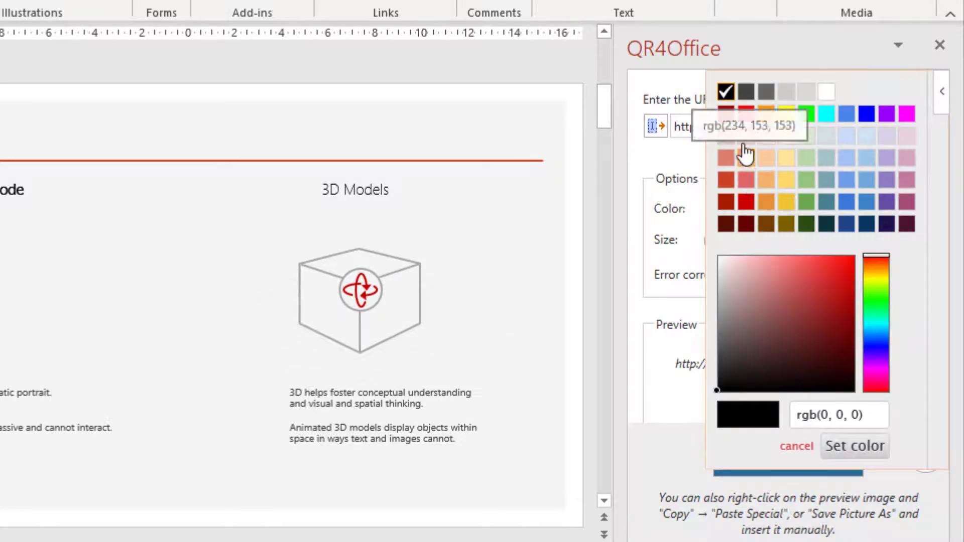
click(727, 113)
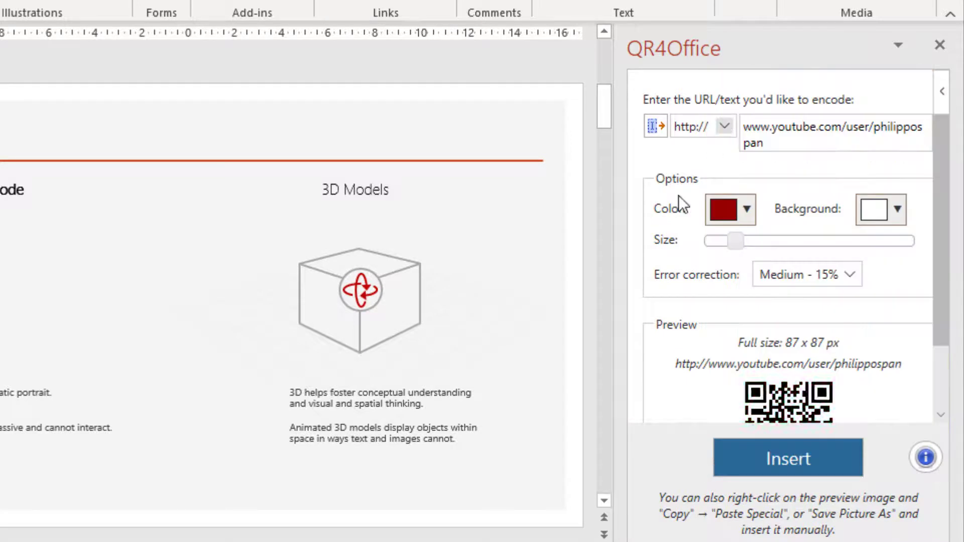
click(898, 215)
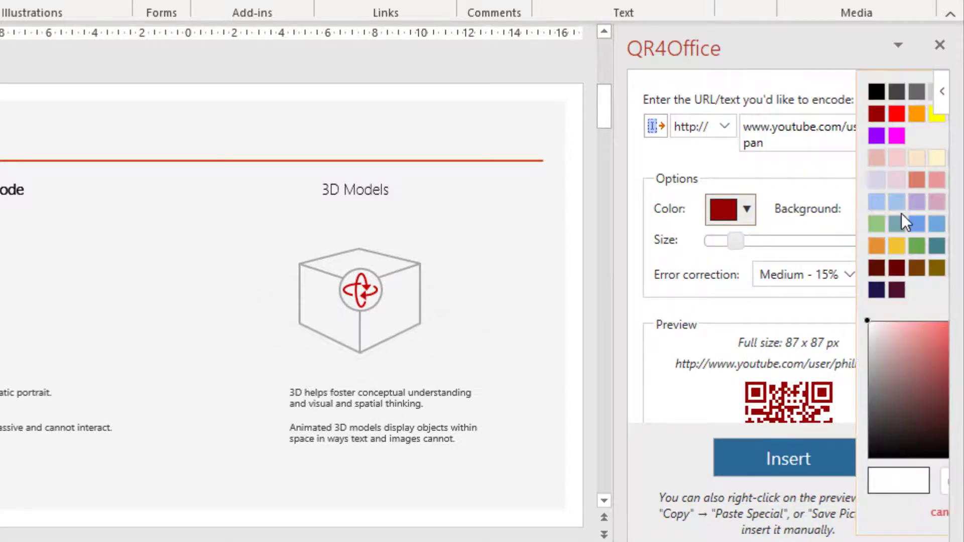
click(938, 114)
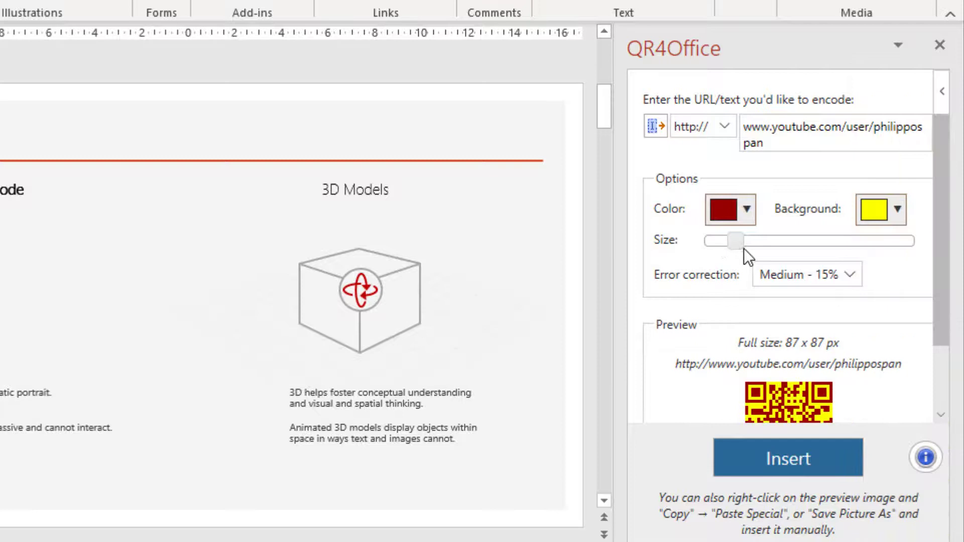
scroll(792, 263, down, 1)
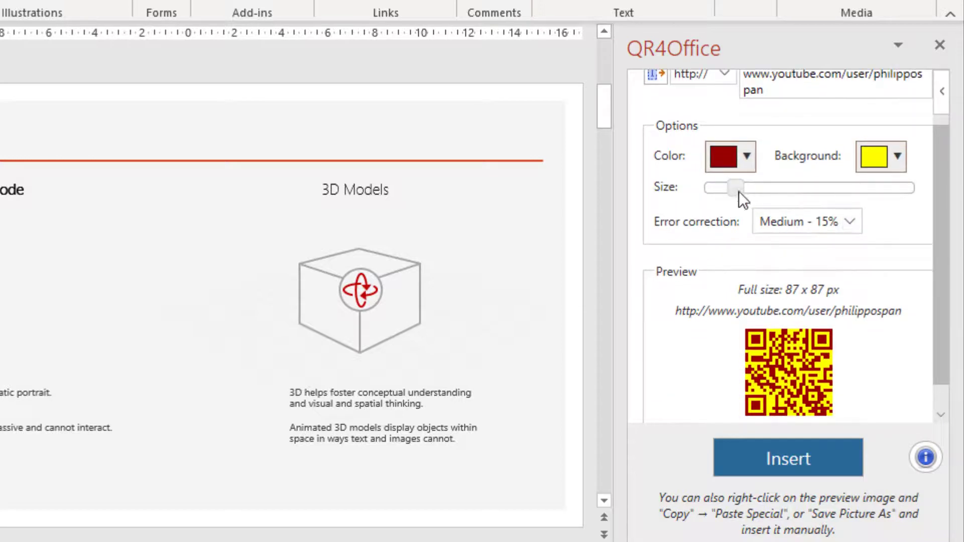
Step: Enlarge the QR code to 116 px and keep error correction at Medium - 15%
drag(731, 187, 757, 189)
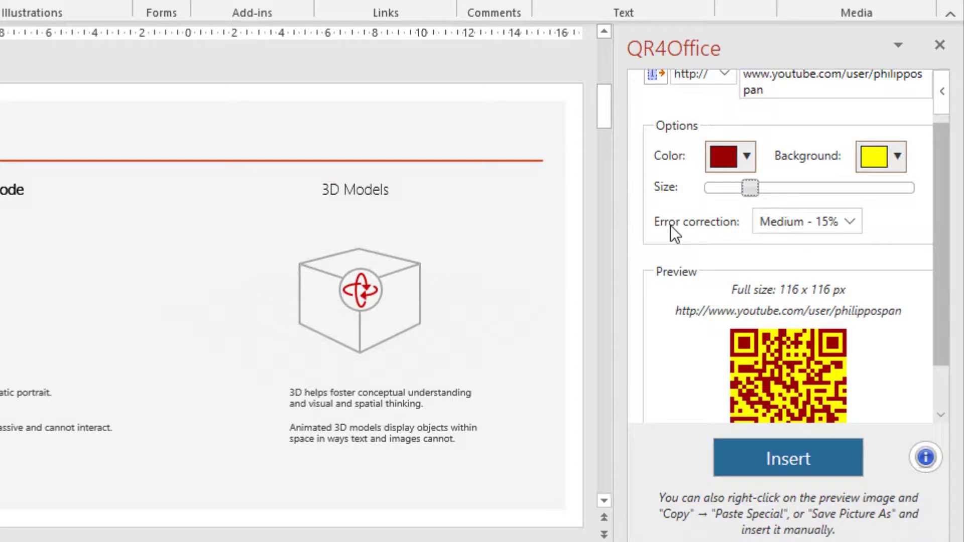
click(813, 223)
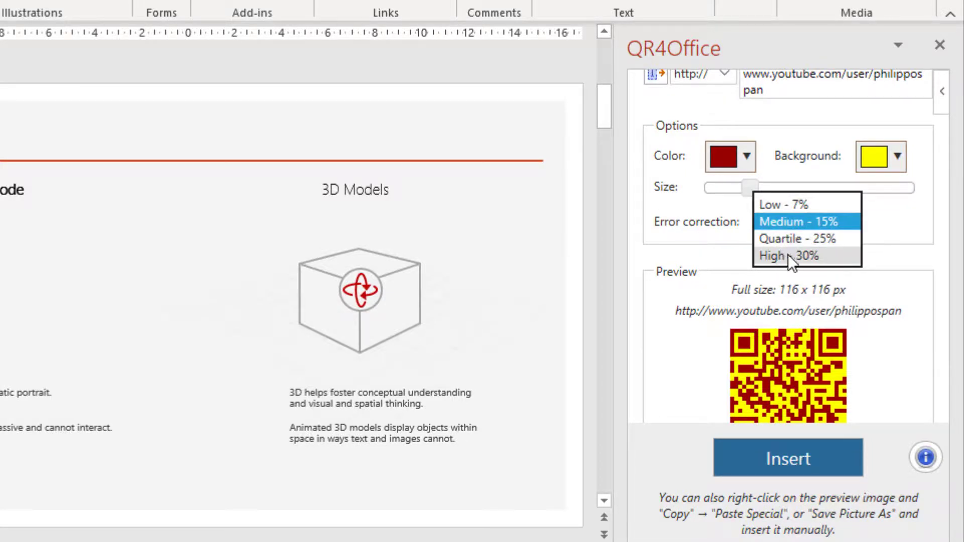
click(901, 234)
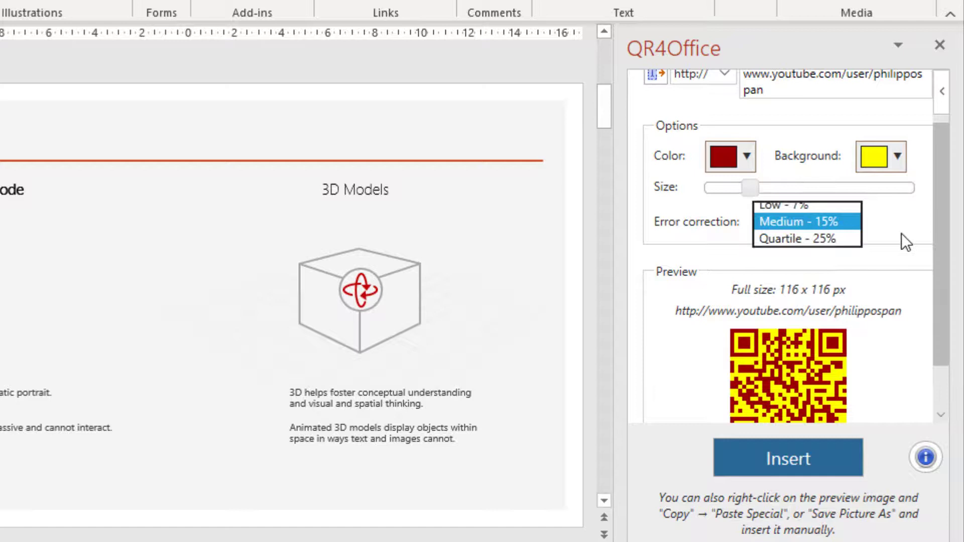
scroll(902, 233, down, 1)
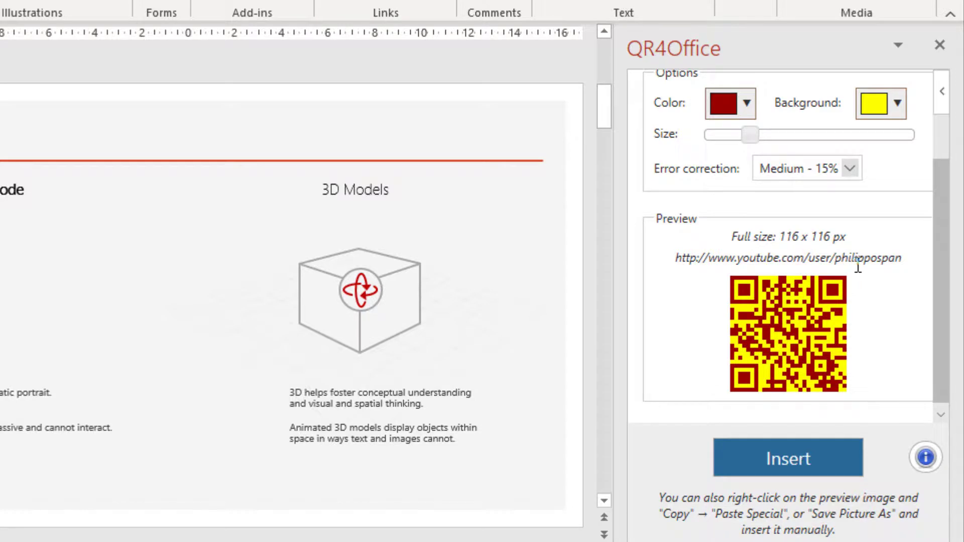
Step: Insert the red-on-yellow QR code and position it beneath the QR Code heading
click(787, 457)
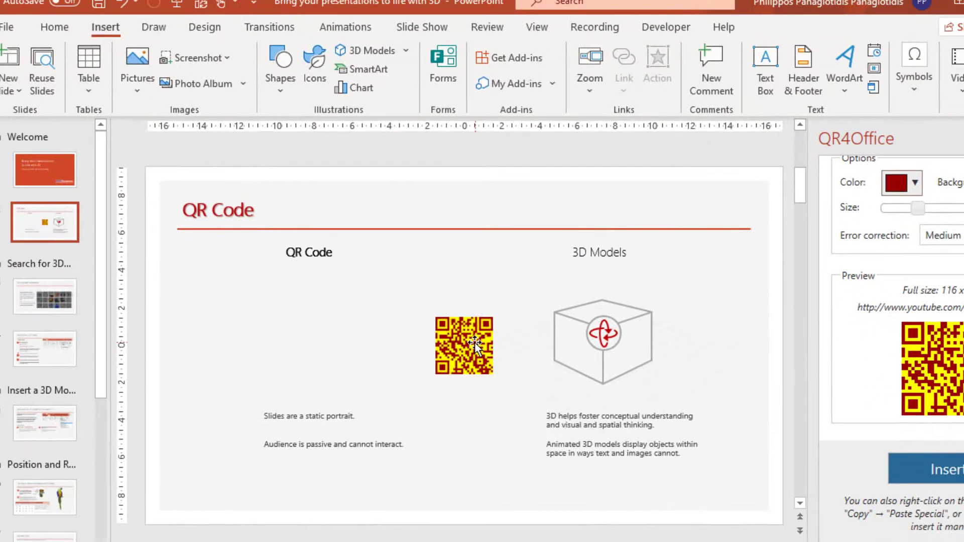
drag(474, 342, 321, 310)
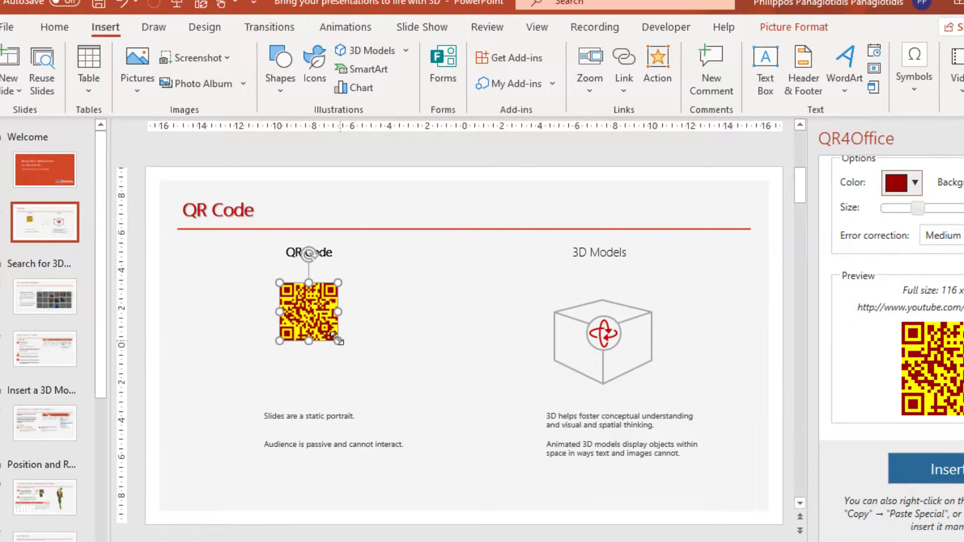
click(384, 285)
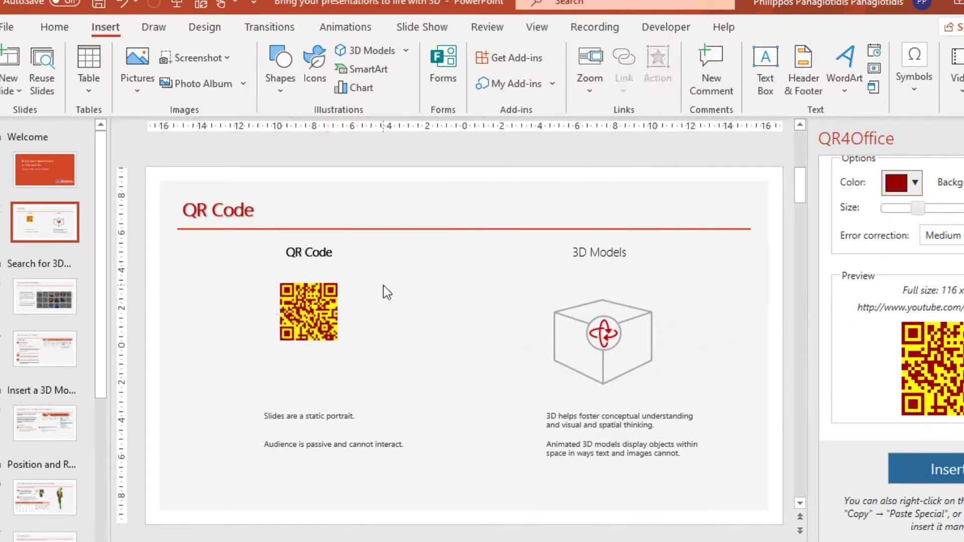
click(303, 306)
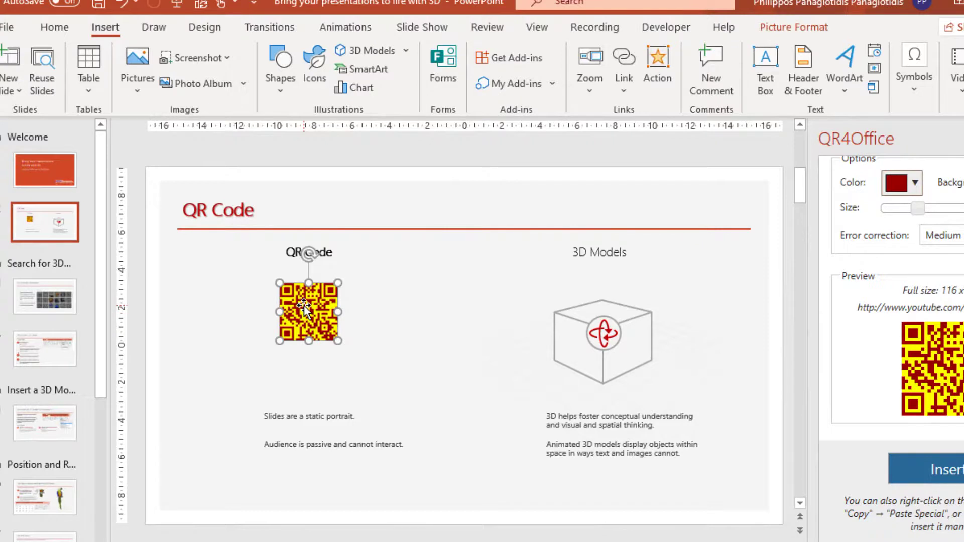